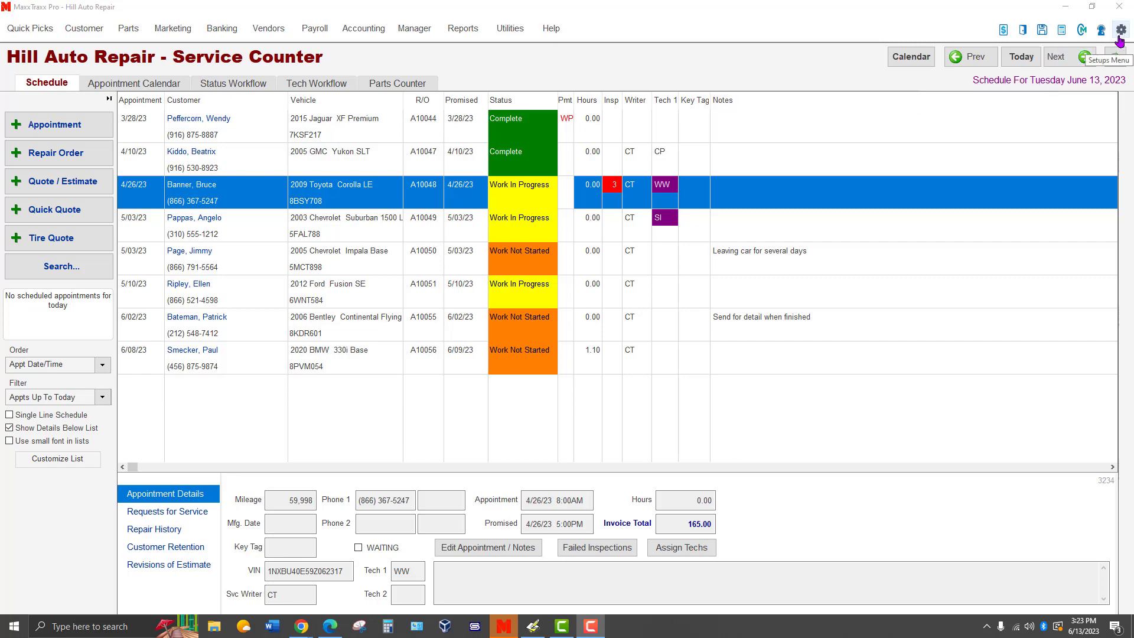
Create a digital vehicle inspection template named "AC Inspection" and set its Failed result to show on the failed list
left_click(1120, 31)
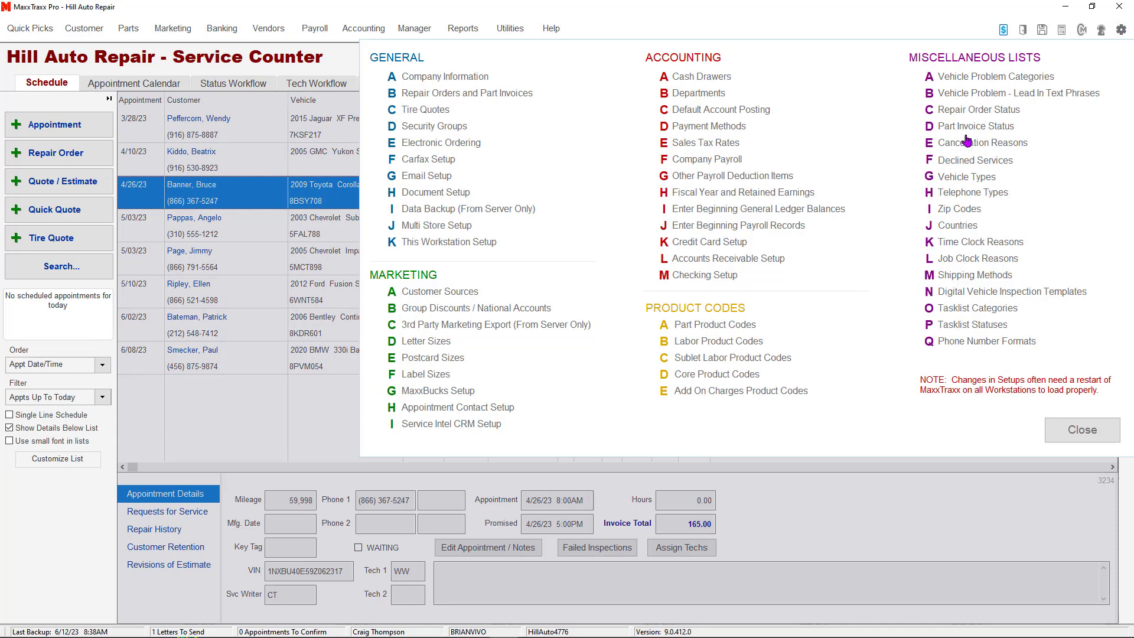
left_click(961, 293)
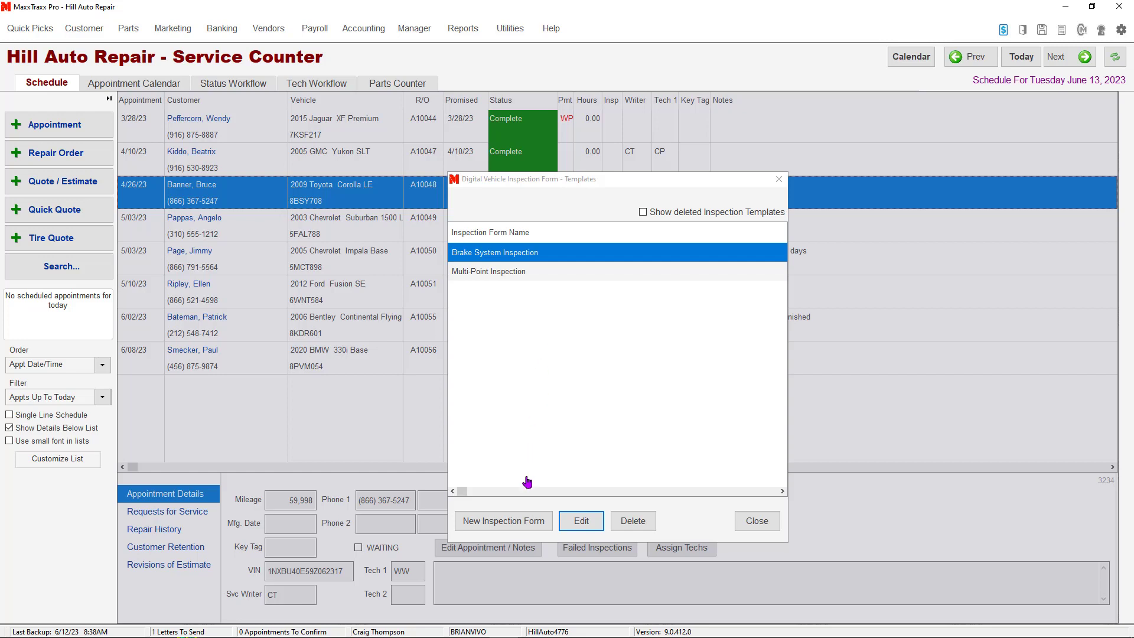
left_click(535, 522)
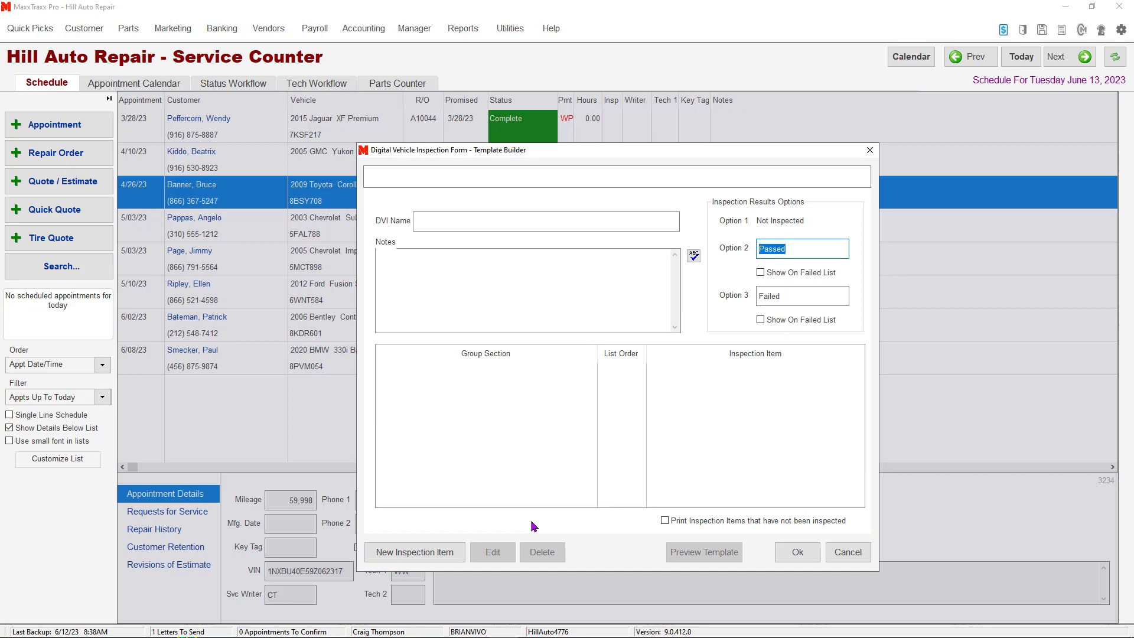
left_click(434, 220)
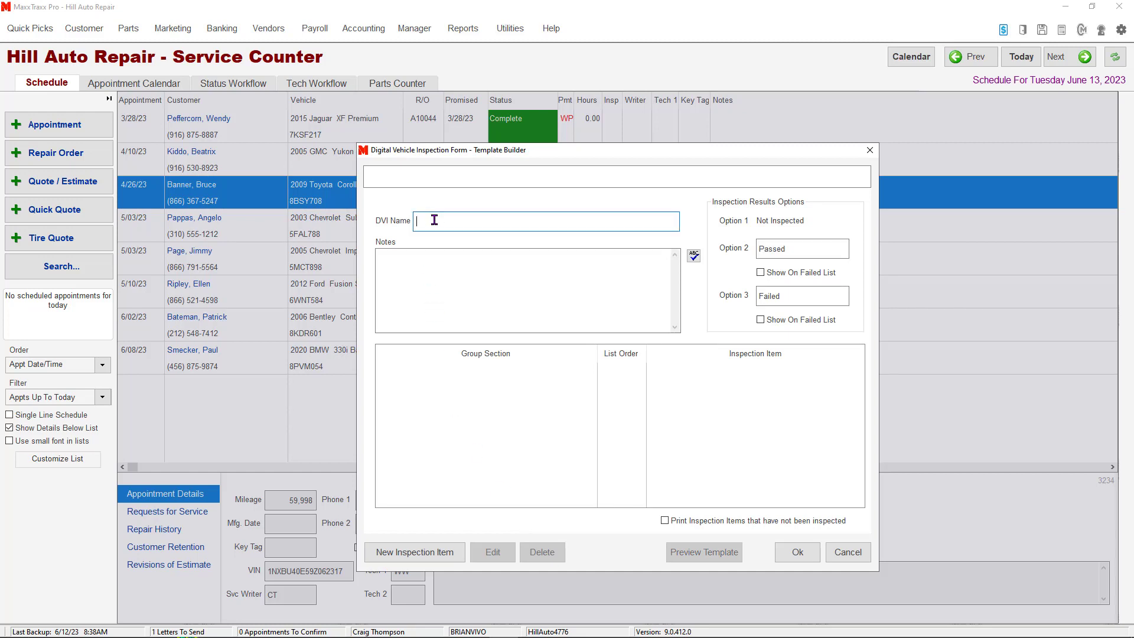
type("AC Inspection")
left_click(761, 322)
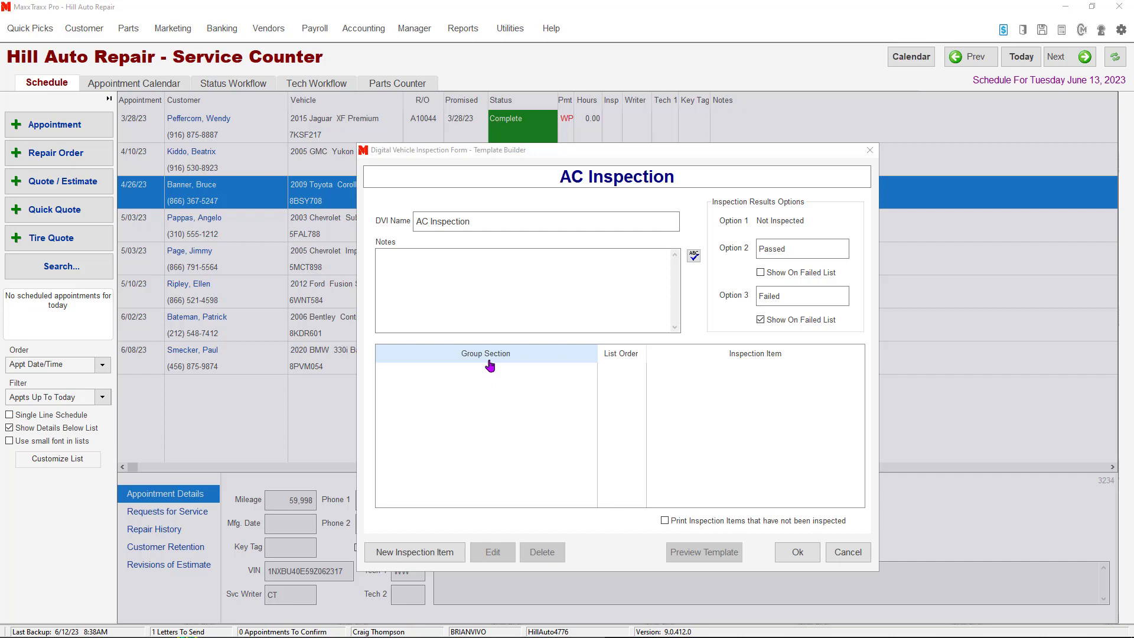
Start a new inspection item and assign it to a newly created group section named "Air Conditioning"
left_click(428, 554)
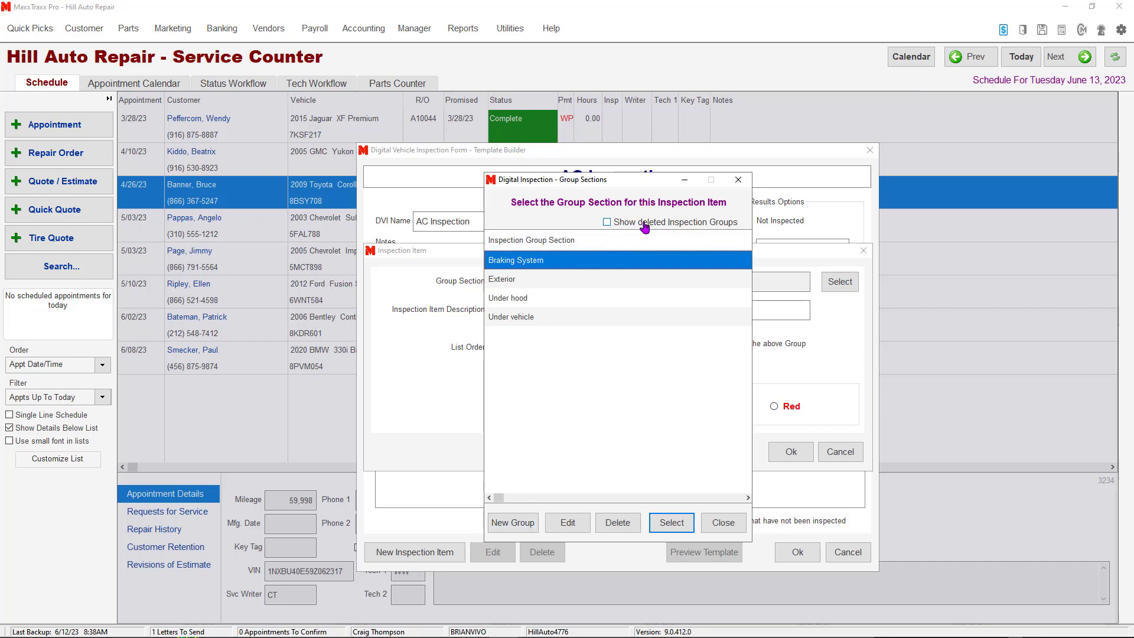
left_click(514, 524)
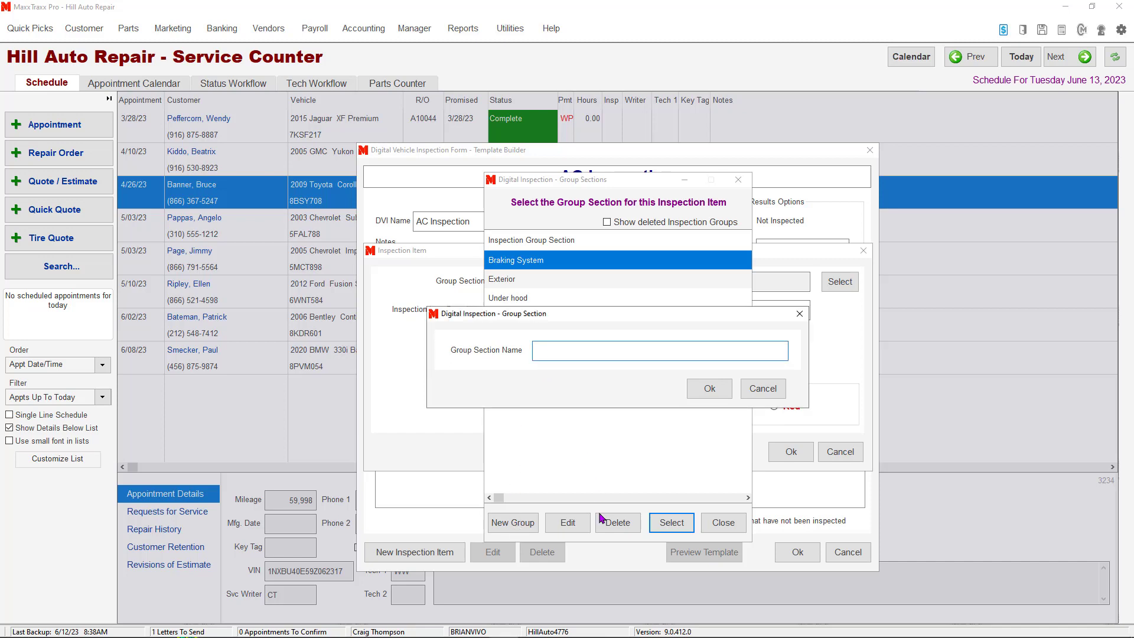
type("Air Conditioning")
left_click(709, 388)
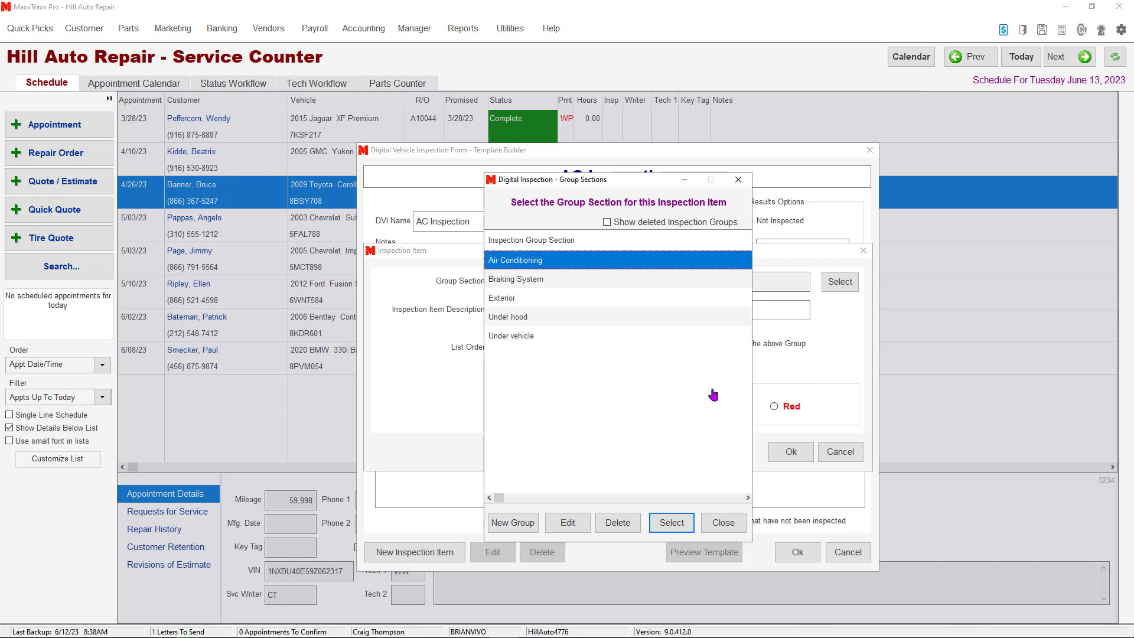
left_click(671, 522)
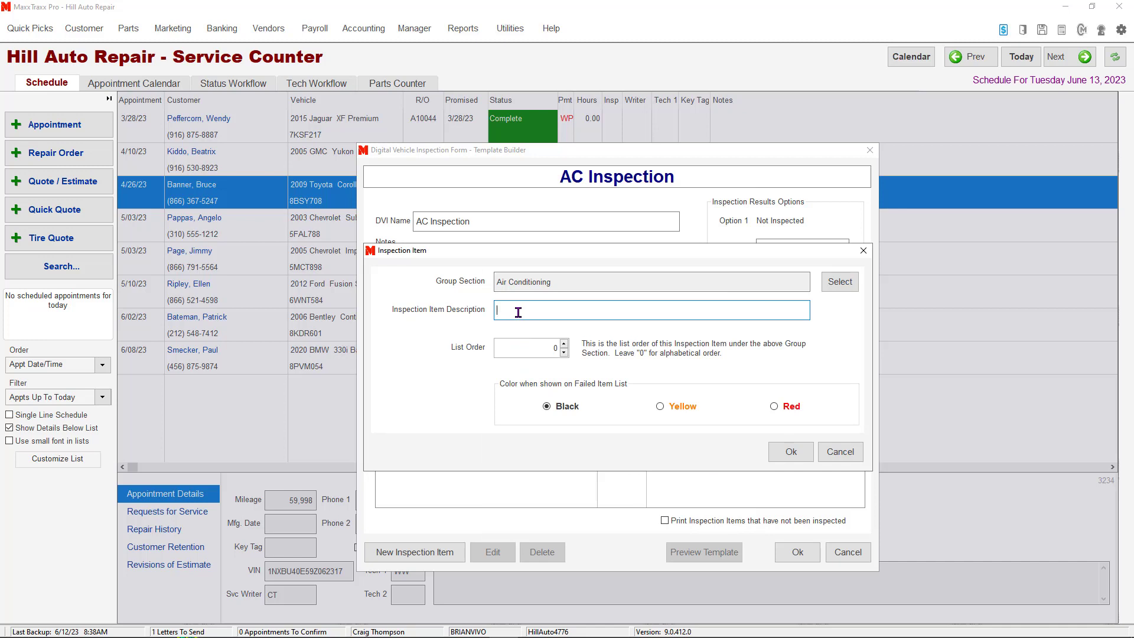
Describe the inspection item as "AC VentTemperature" with red as its failed-list color, and save the item and template
type("AC VentTemperature")
left_click(773, 407)
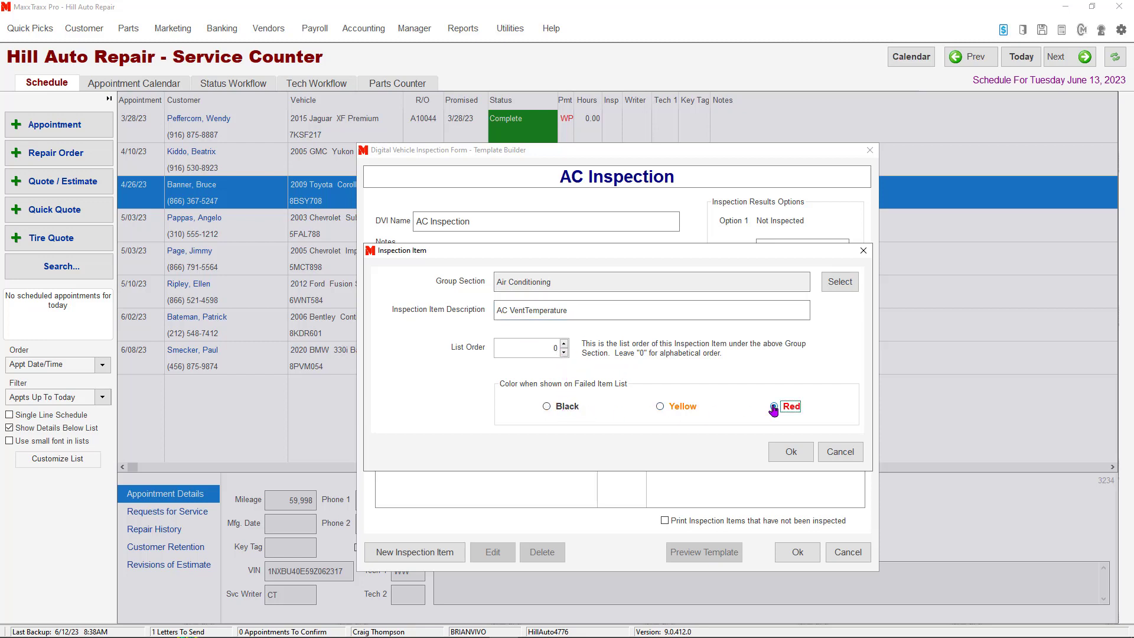
left_click(791, 452)
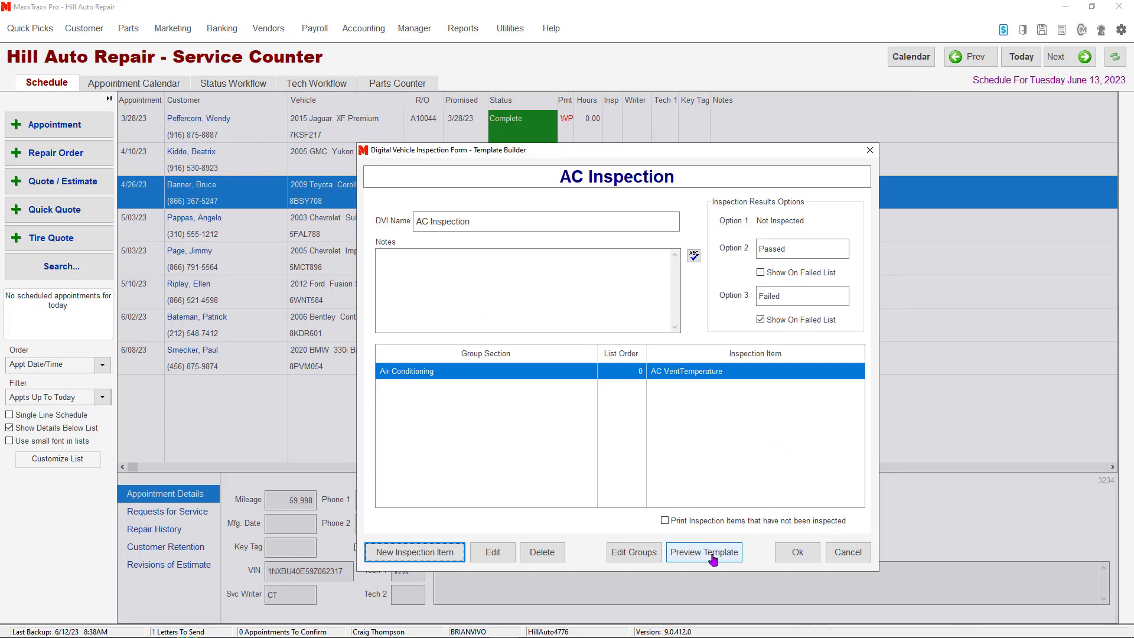
left_click(797, 552)
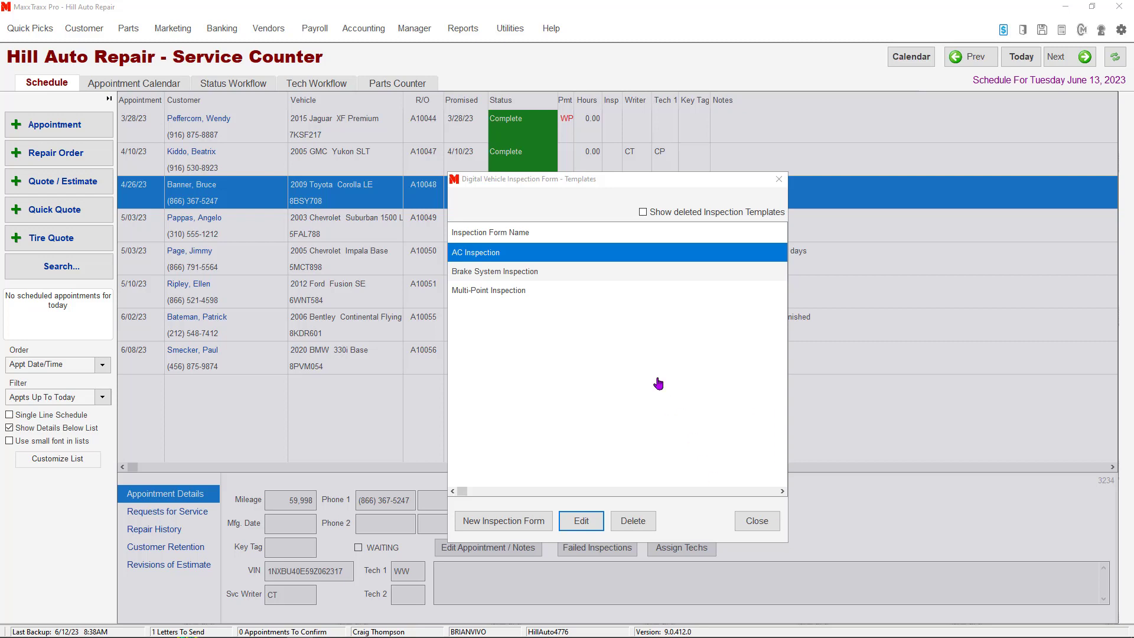
Preview the Multi-Point Inspection template's layout, and return to the service counter schedule
left_click(521, 295)
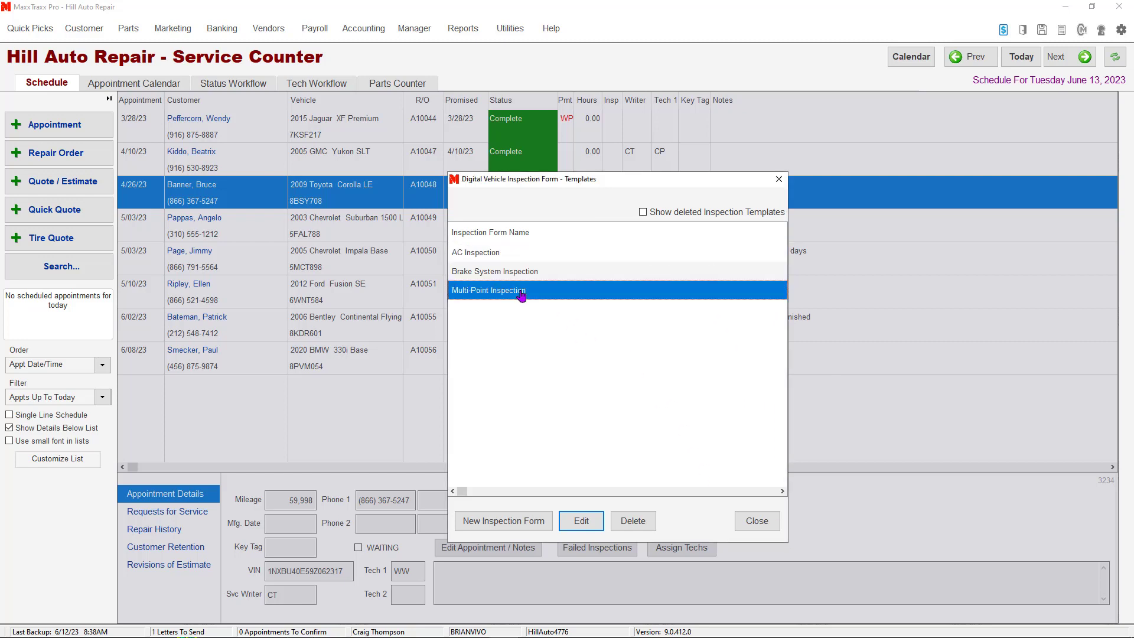
left_click(589, 524)
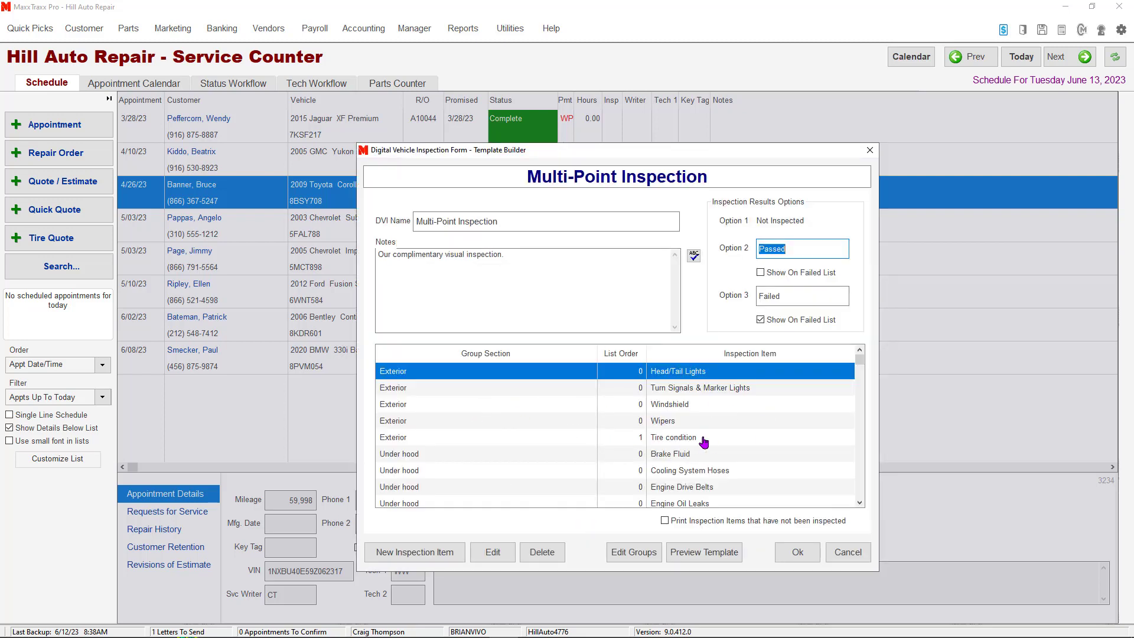
left_click(706, 552)
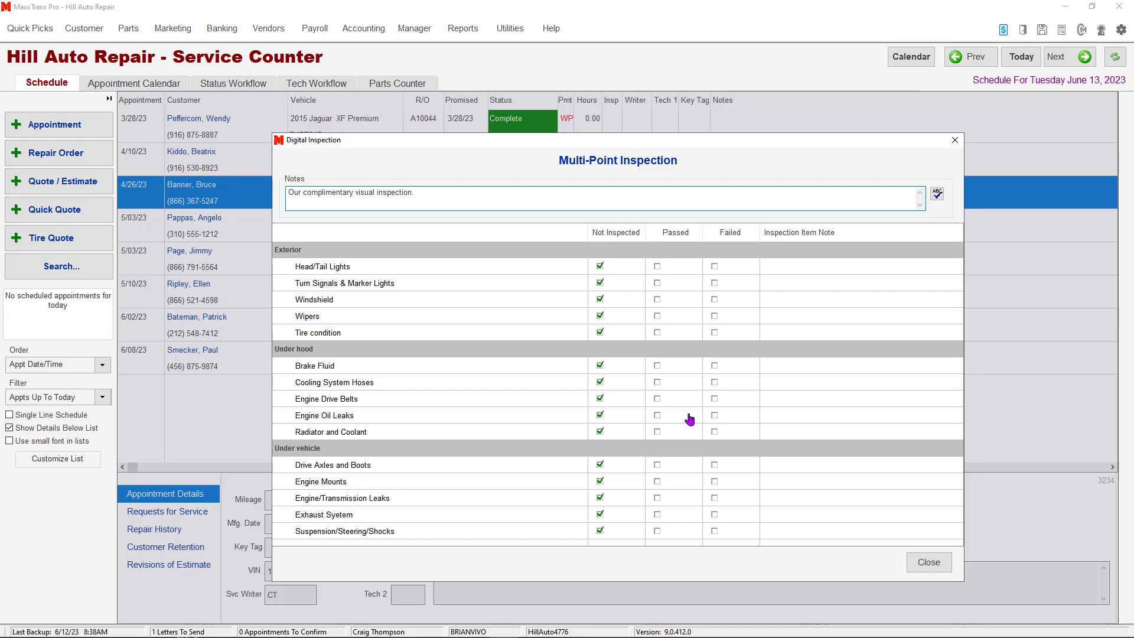
left_click(925, 562)
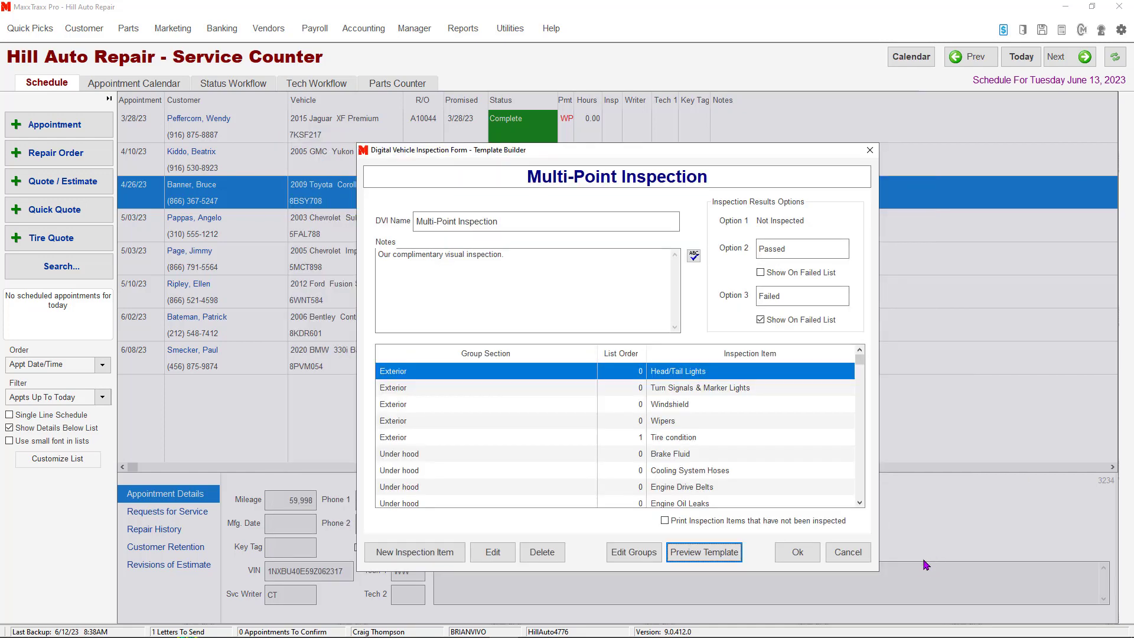
left_click(796, 554)
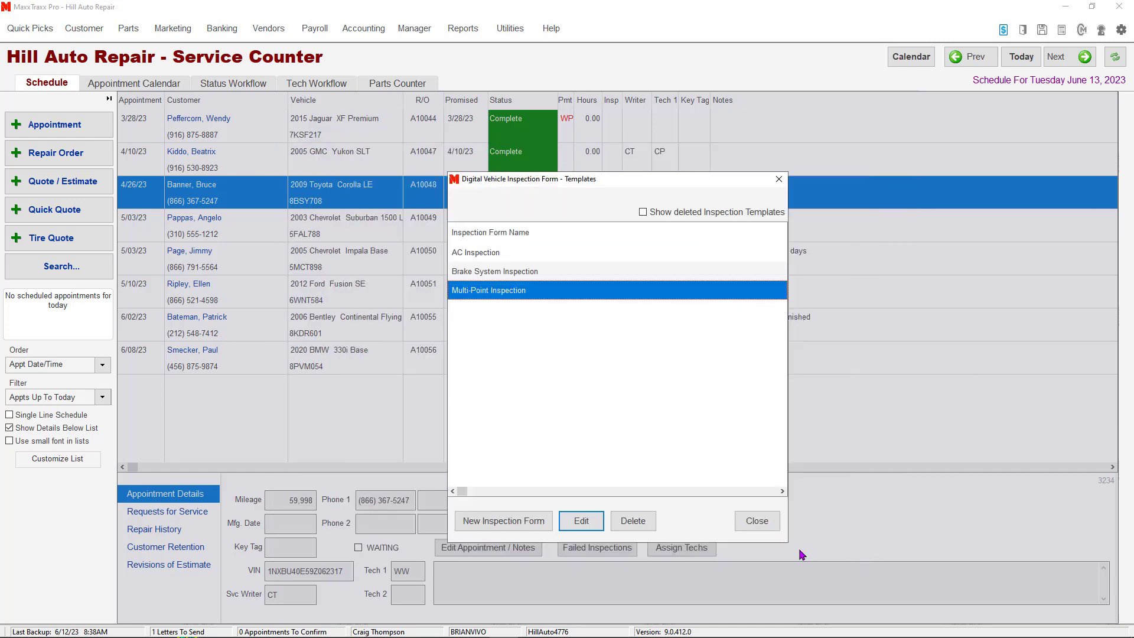
left_click(758, 522)
left_click(1063, 437)
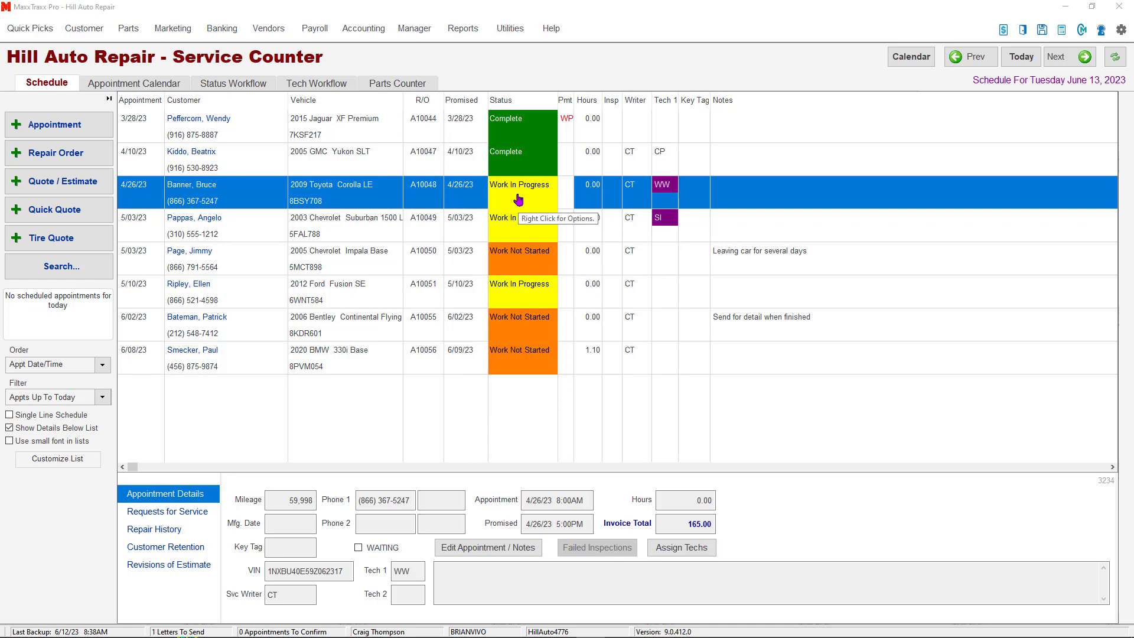
Add a Multi-Point Inspection to the 2009 Toyota Corolla's repair order and save the order
right_click(518, 199)
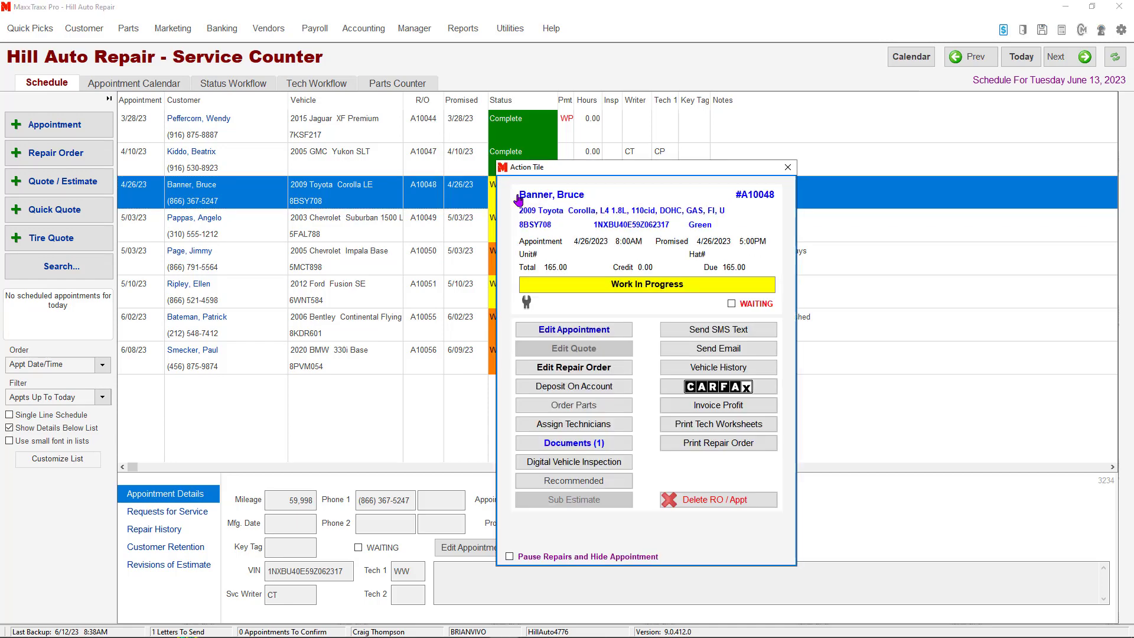
left_click(597, 462)
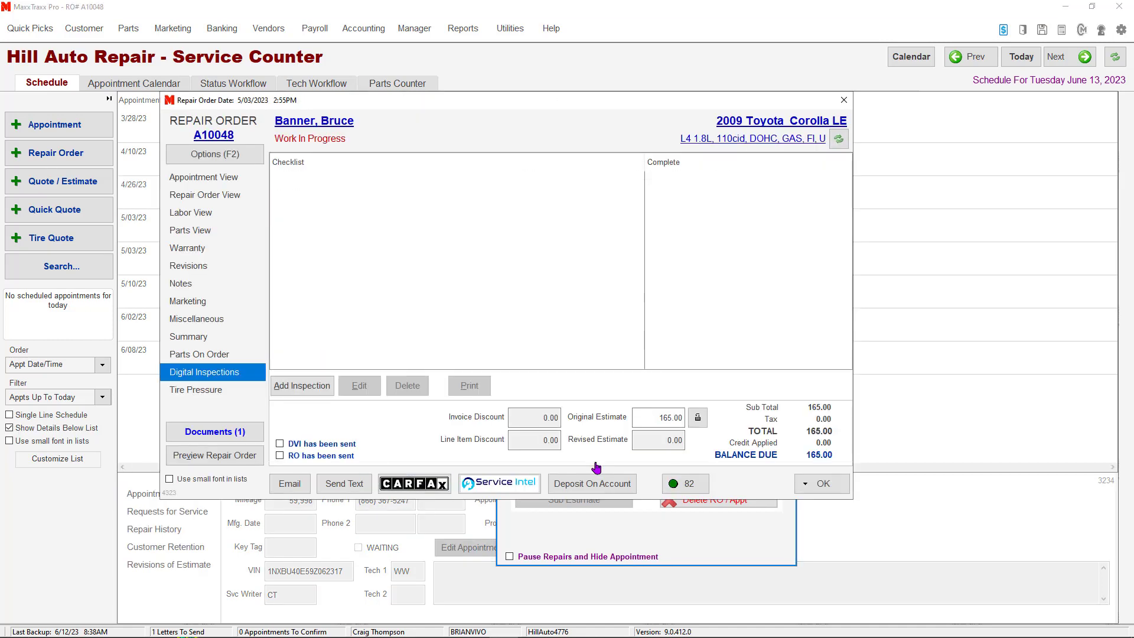
left_click(308, 389)
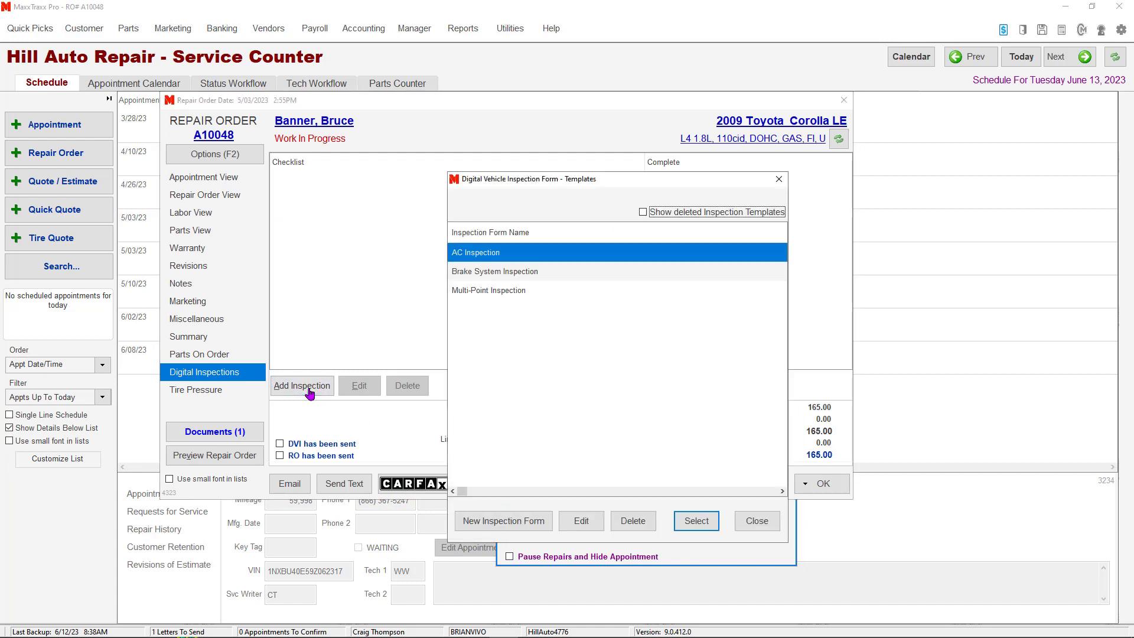
left_click(515, 290)
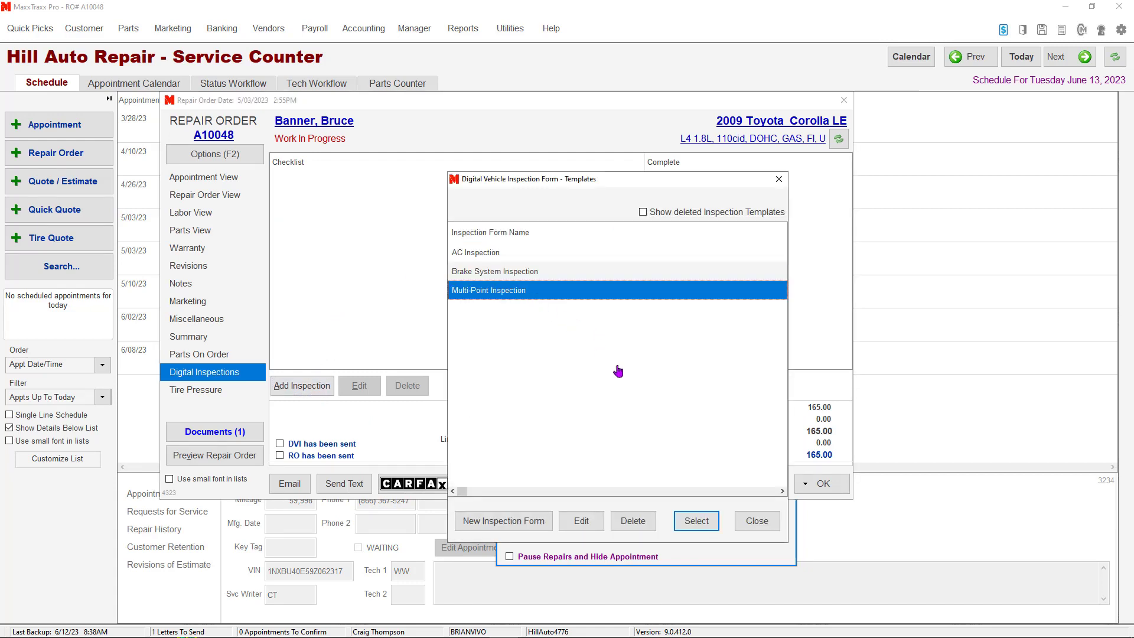
left_click(678, 520)
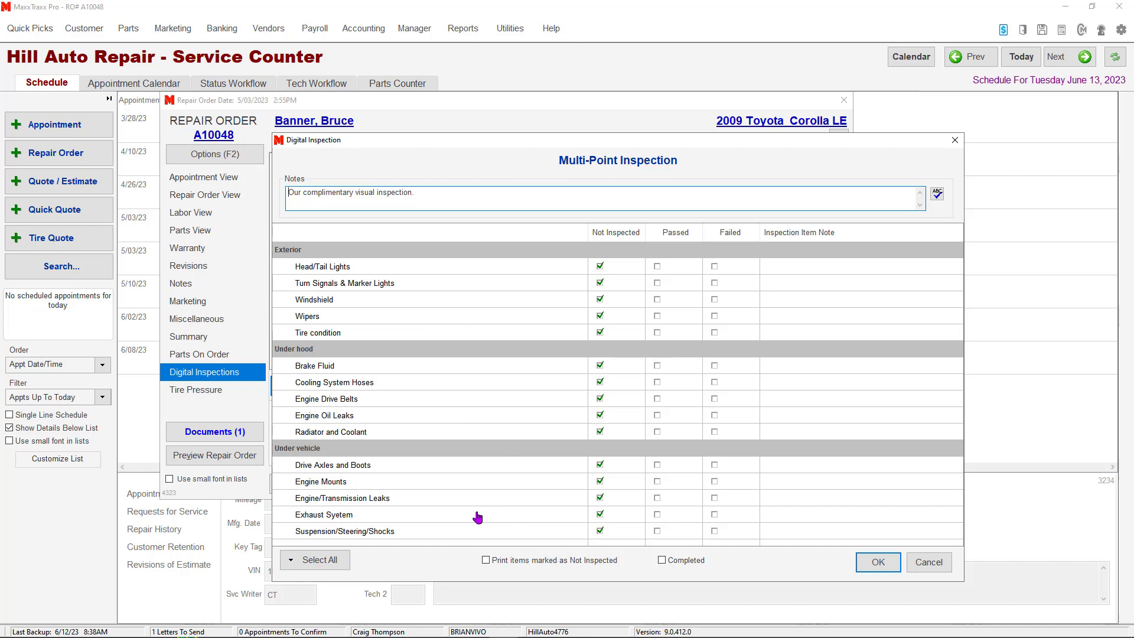
left_click(878, 562)
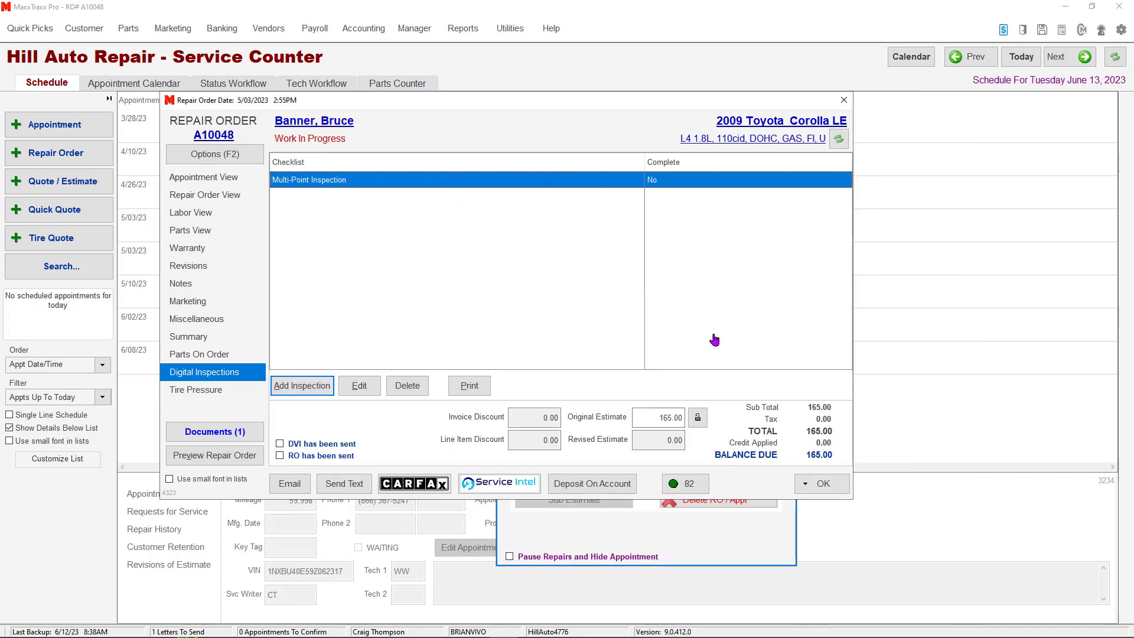
left_click(829, 485)
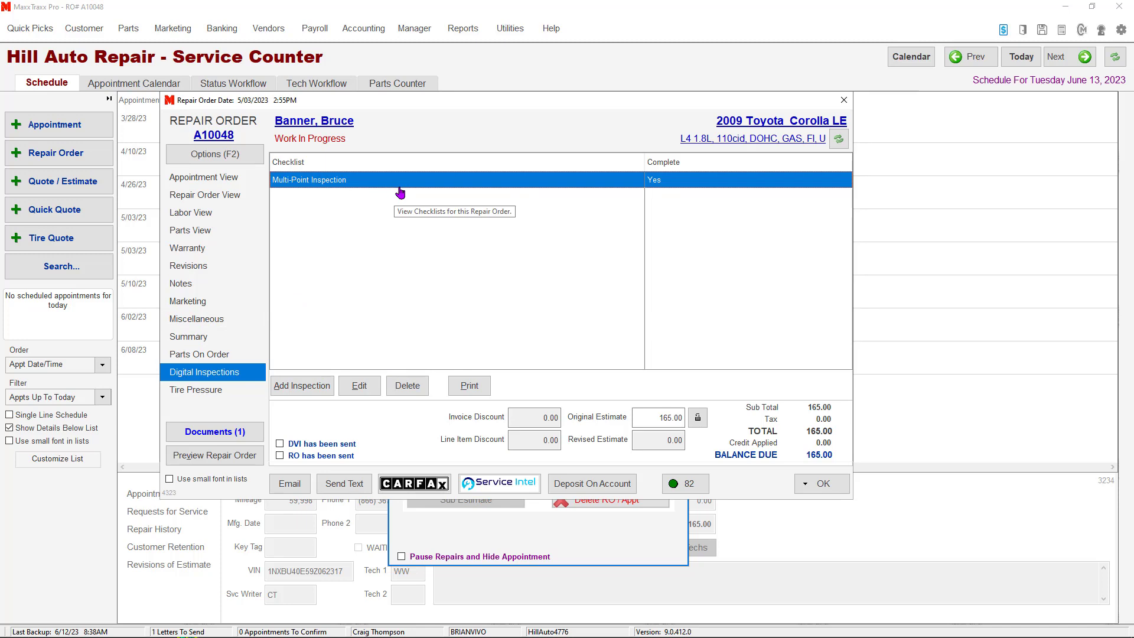
Mark Head/Tail Lights, Tire condition and Engine Oil Leaks as failed in the Corolla's Multi-Point Inspection, and save the repair order
left_click(360, 386)
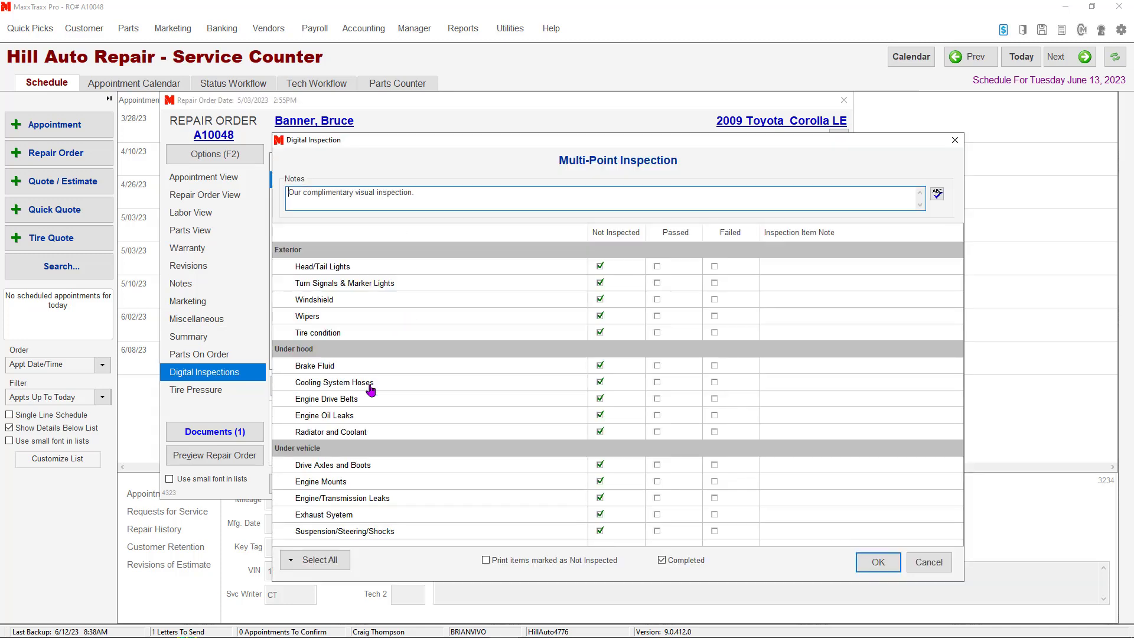
left_click(715, 267)
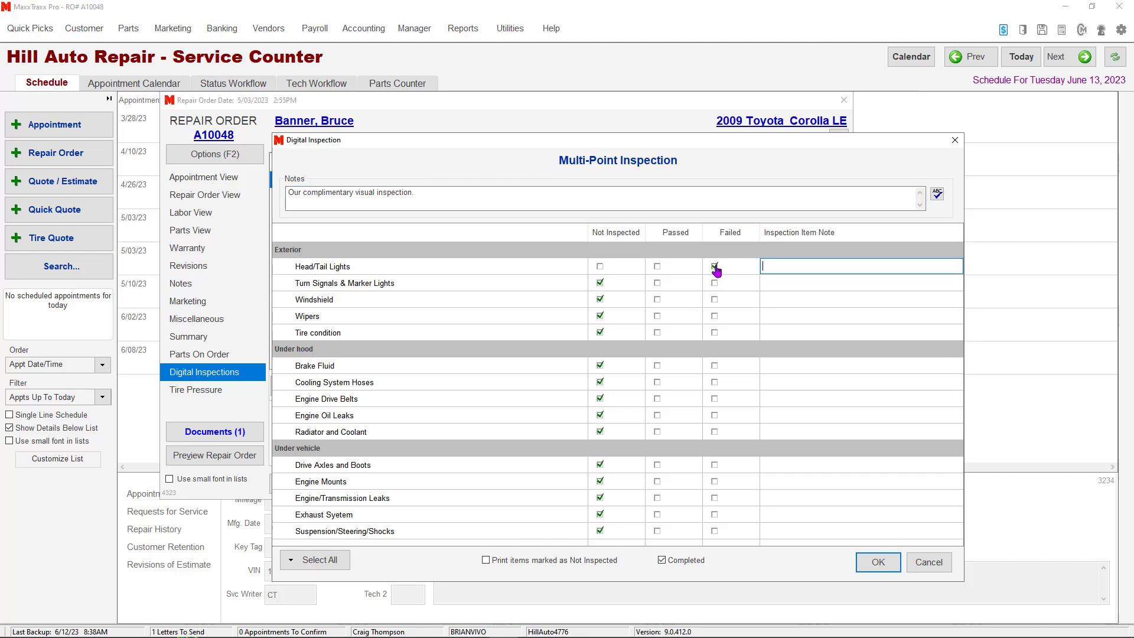
left_click(713, 332)
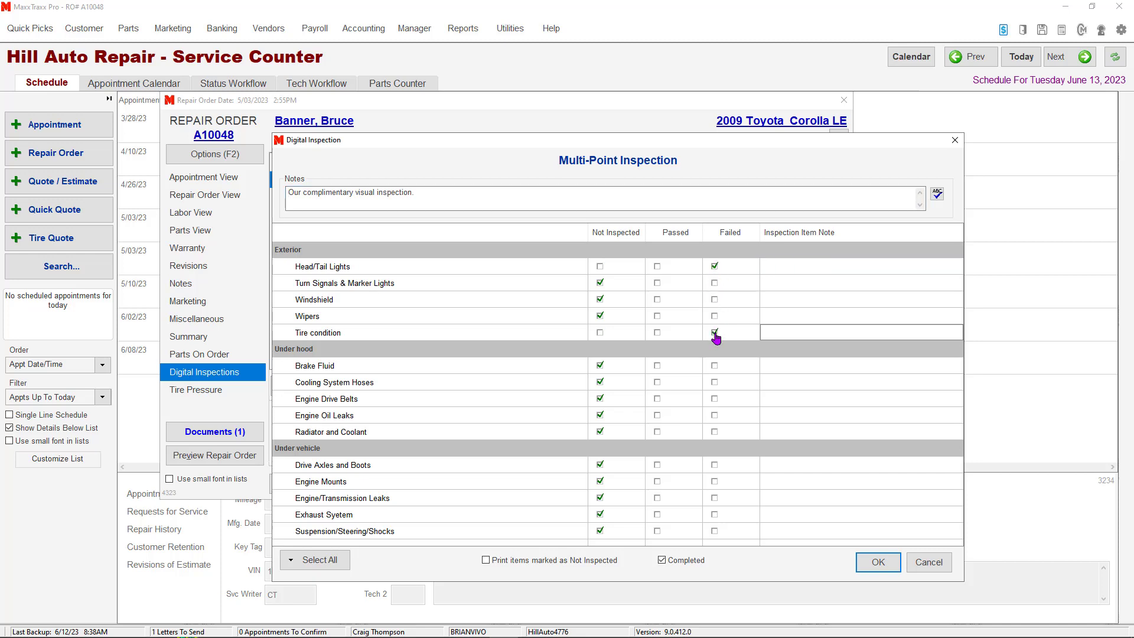
left_click(714, 417)
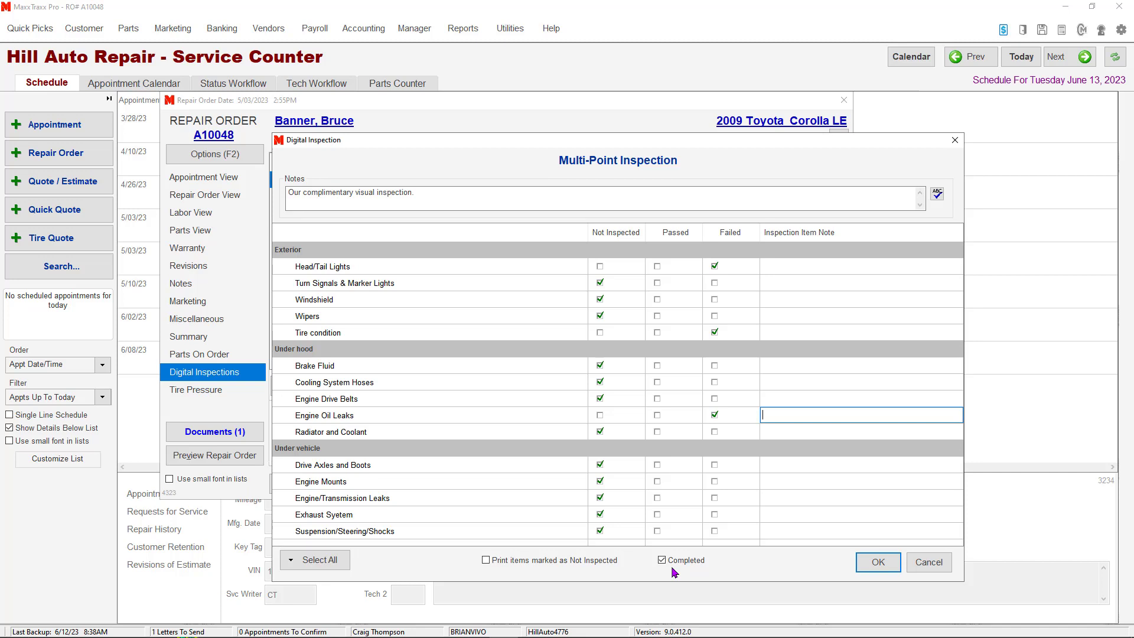
left_click(879, 562)
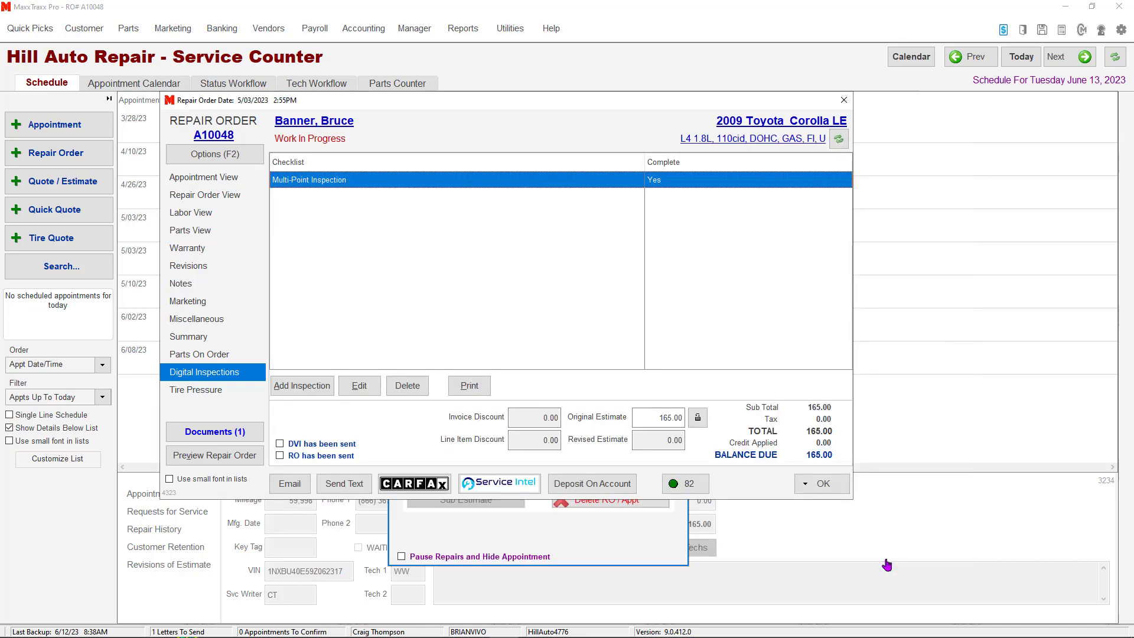
left_click(815, 486)
left_click(838, 506)
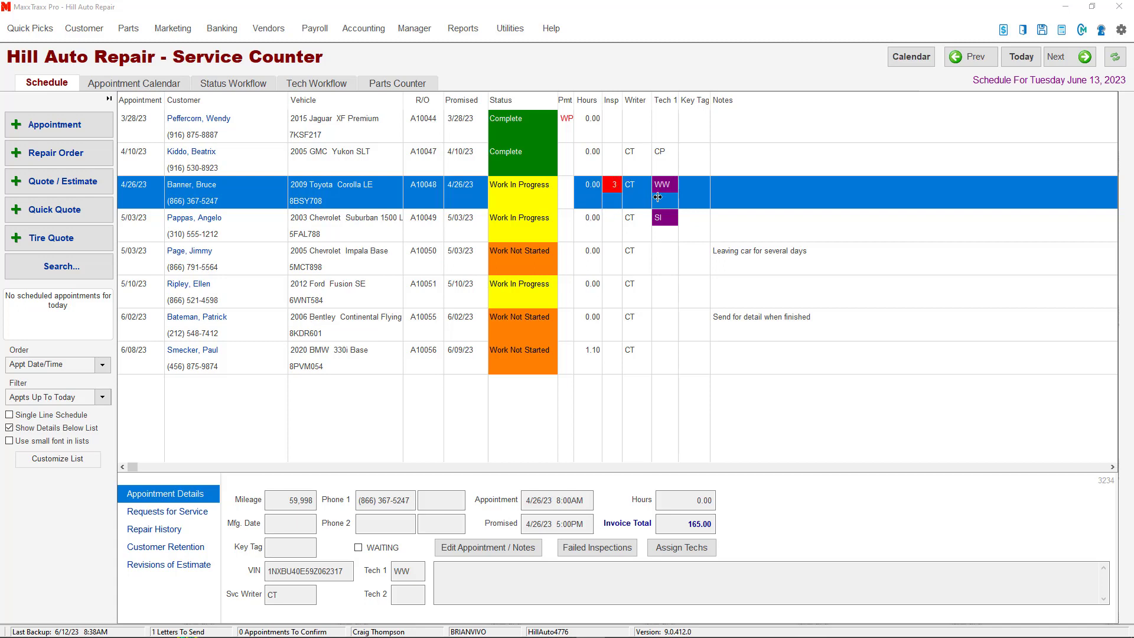
Review the Multi-Point Inspection results in the 2009 Toyota Corolla's repair order, and close the order
double_click(757, 197)
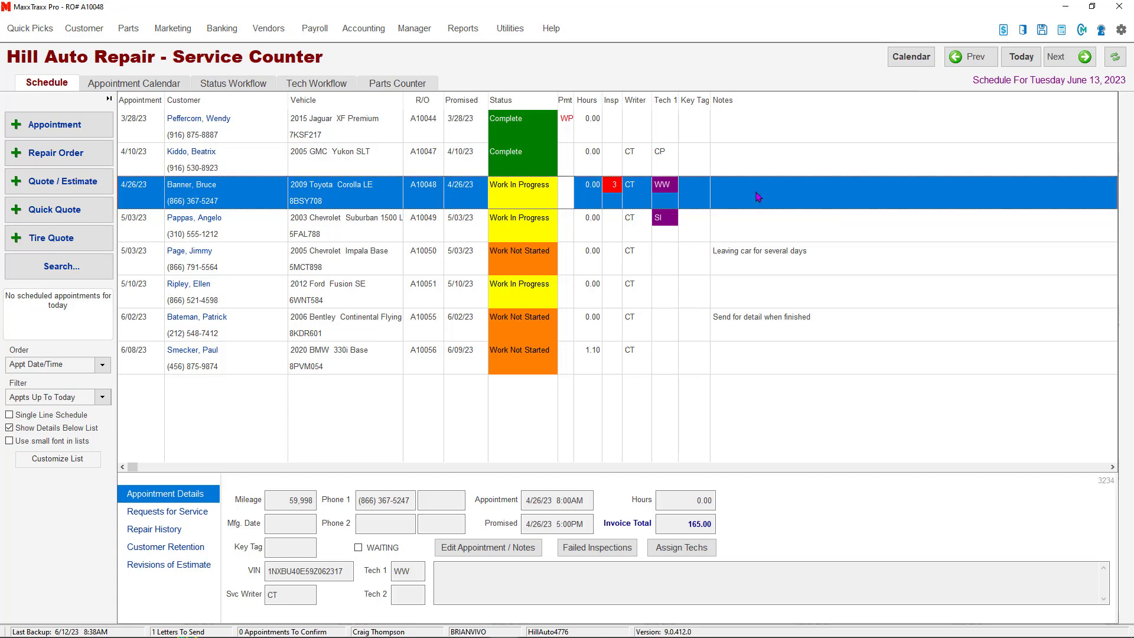
left_click(197, 372)
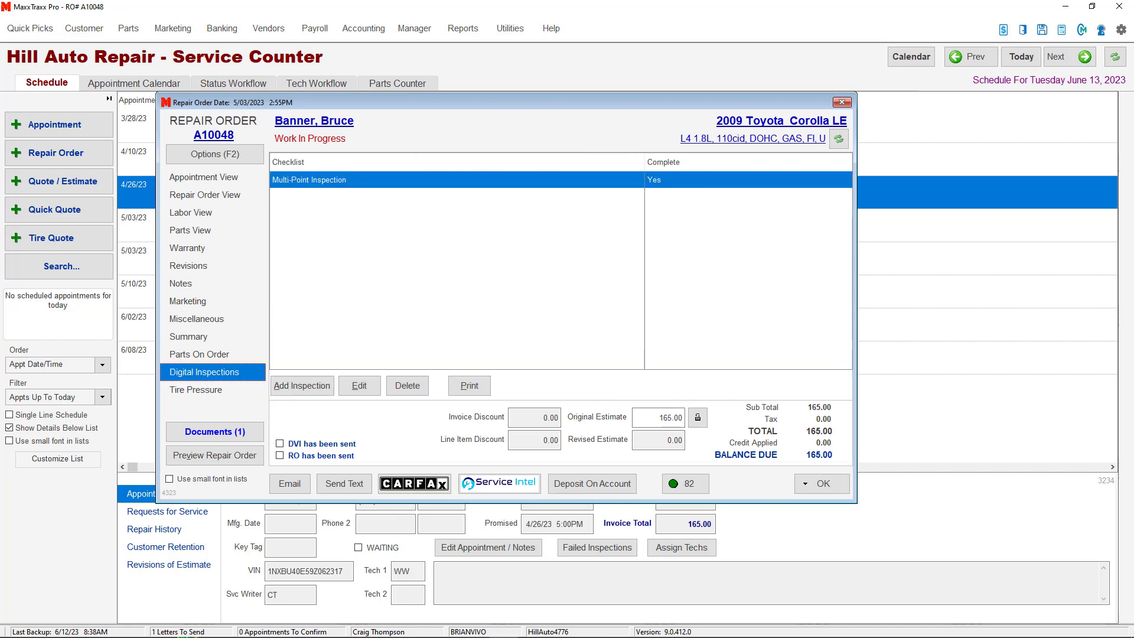
double_click(479, 186)
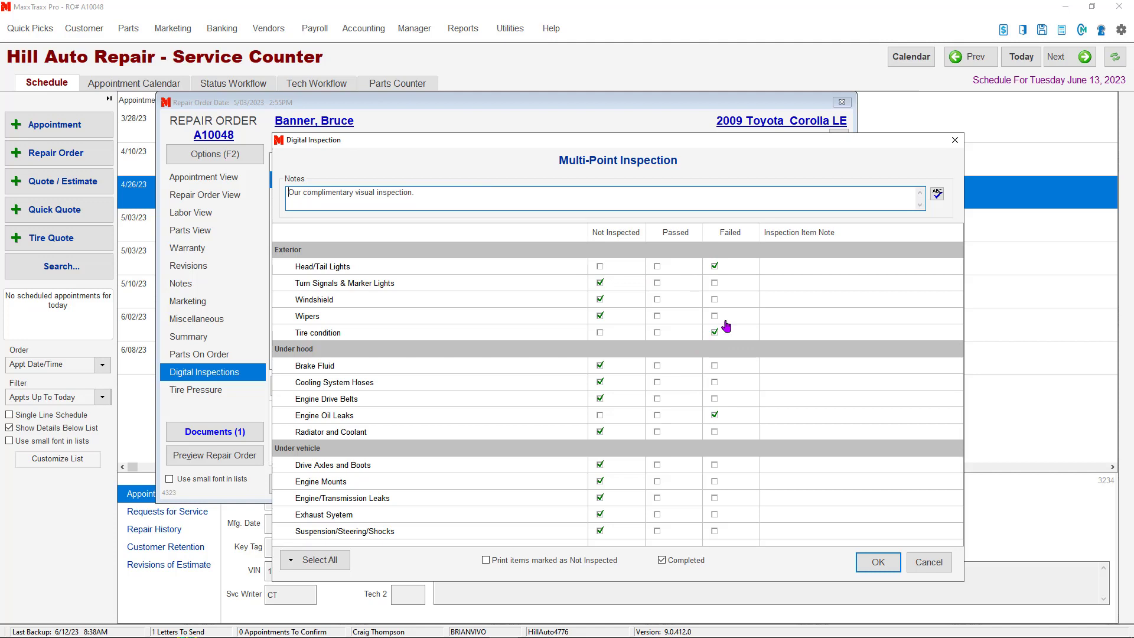
left_click(878, 562)
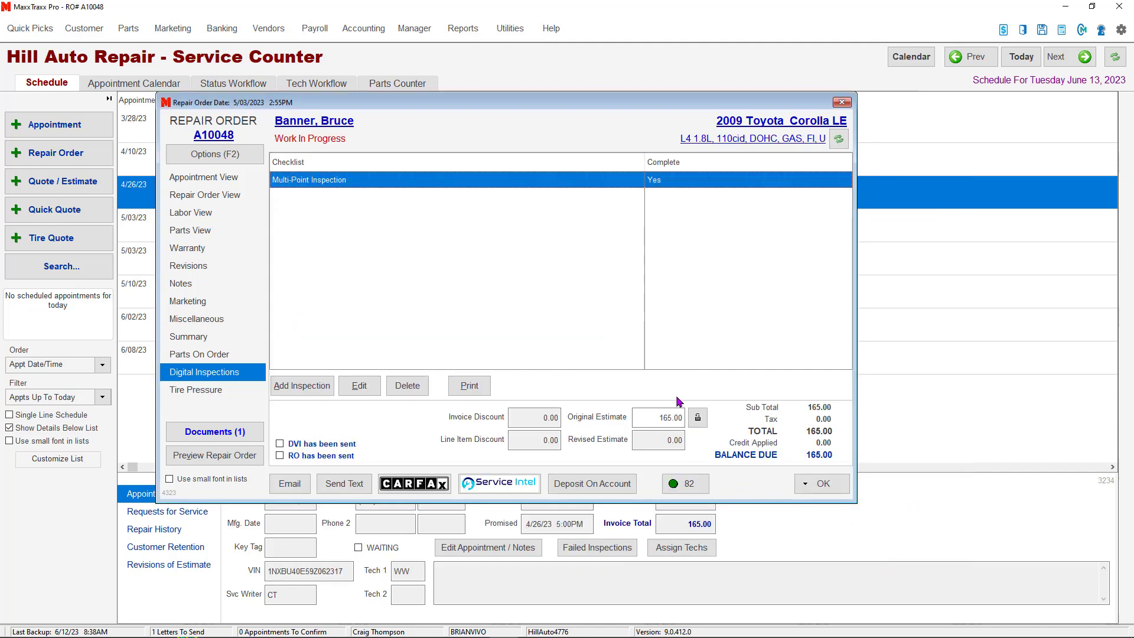
left_click(842, 488)
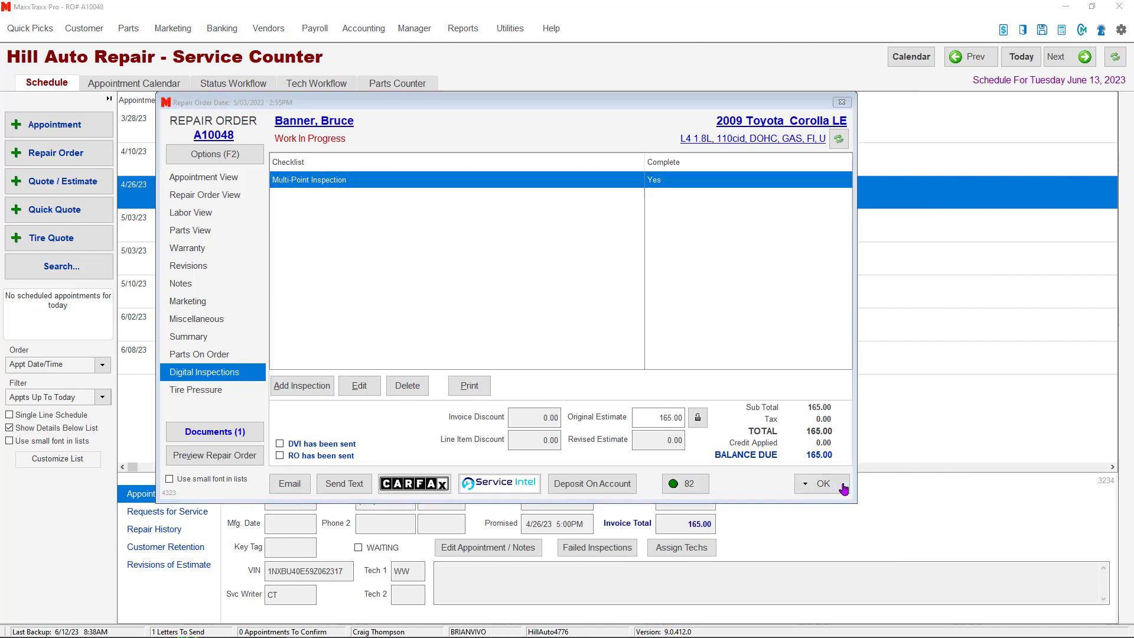